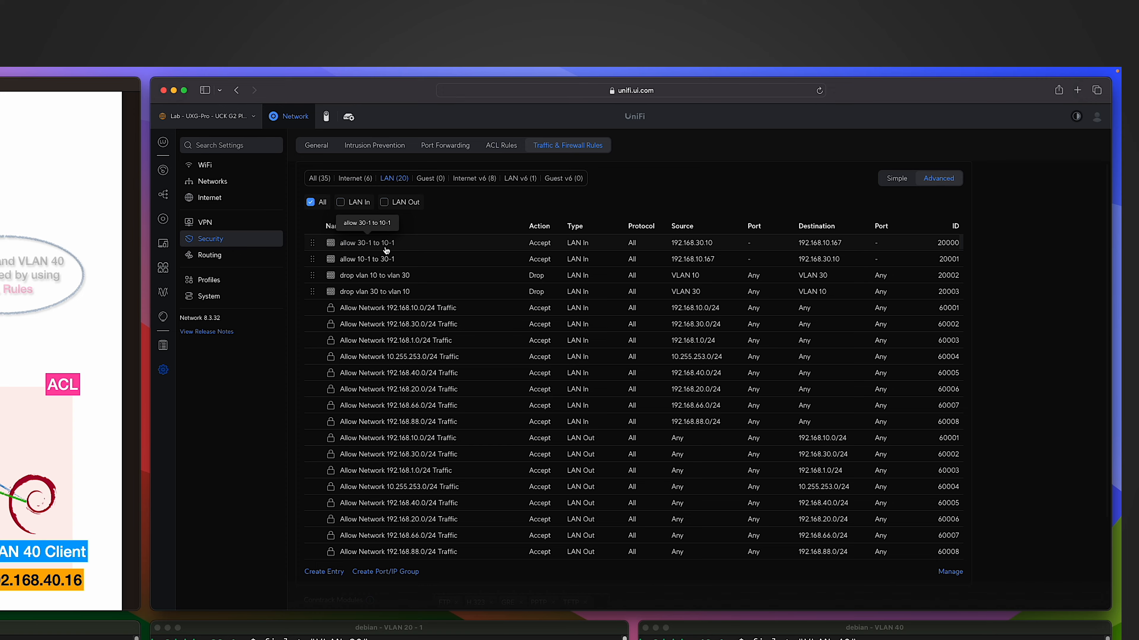
Review the settings of the LAN firewall rules "allow 30-1 to 10-1" and "allow 10-1 to 30-1", returning to the rule list
{"action": "left_click", "coordinate": [367, 243]}
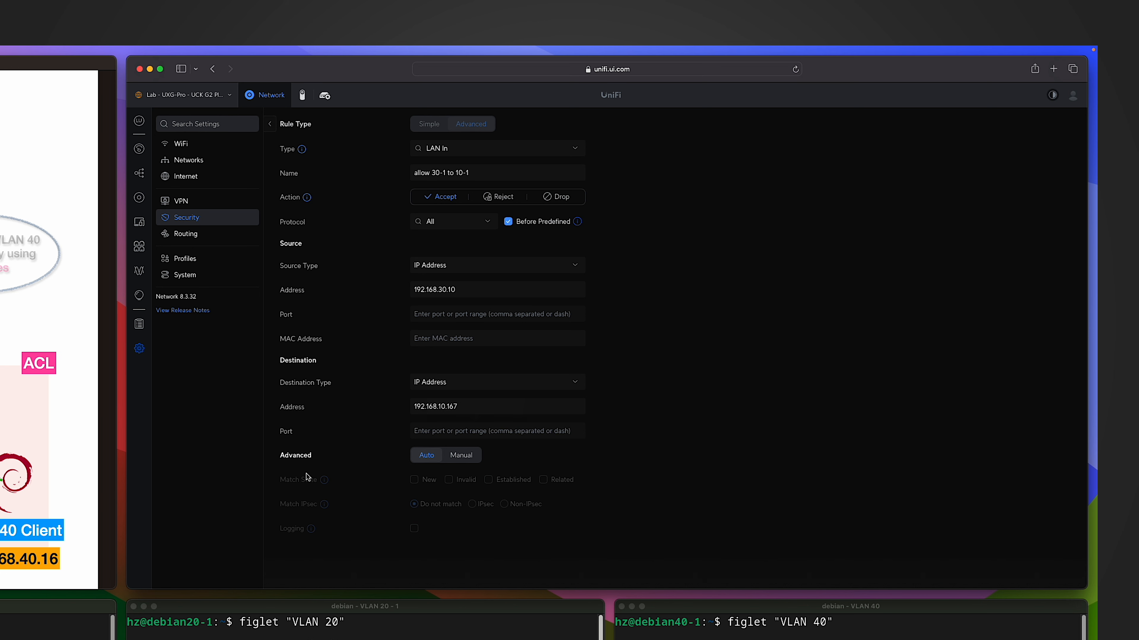
{"action": "left_click", "coordinate": [269, 125]}
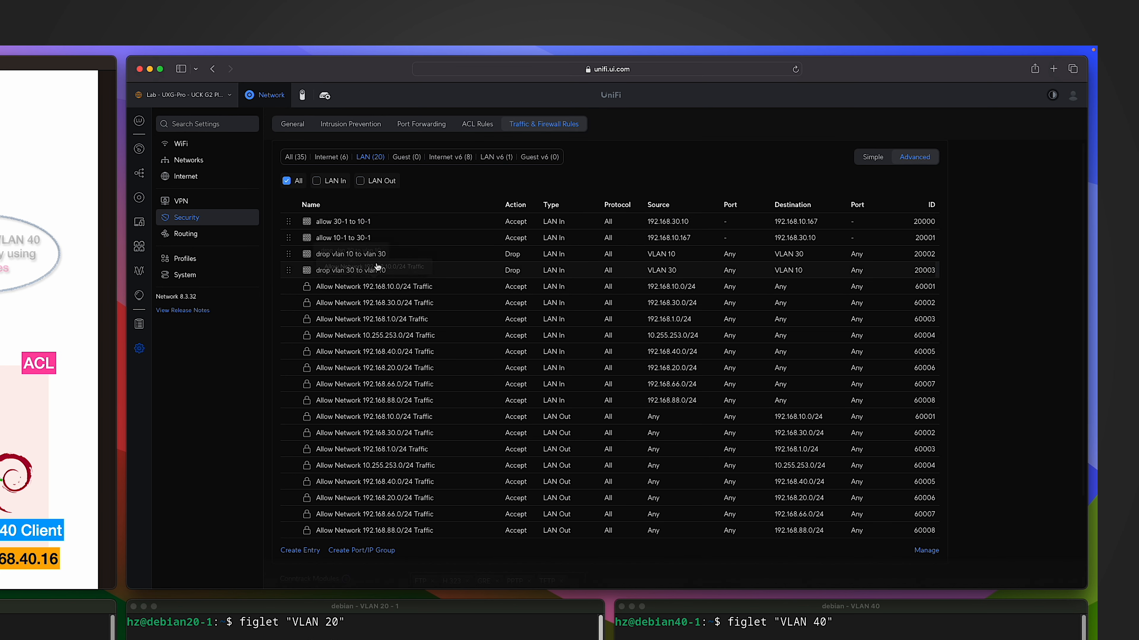
{"action": "left_click", "coordinate": [353, 243]}
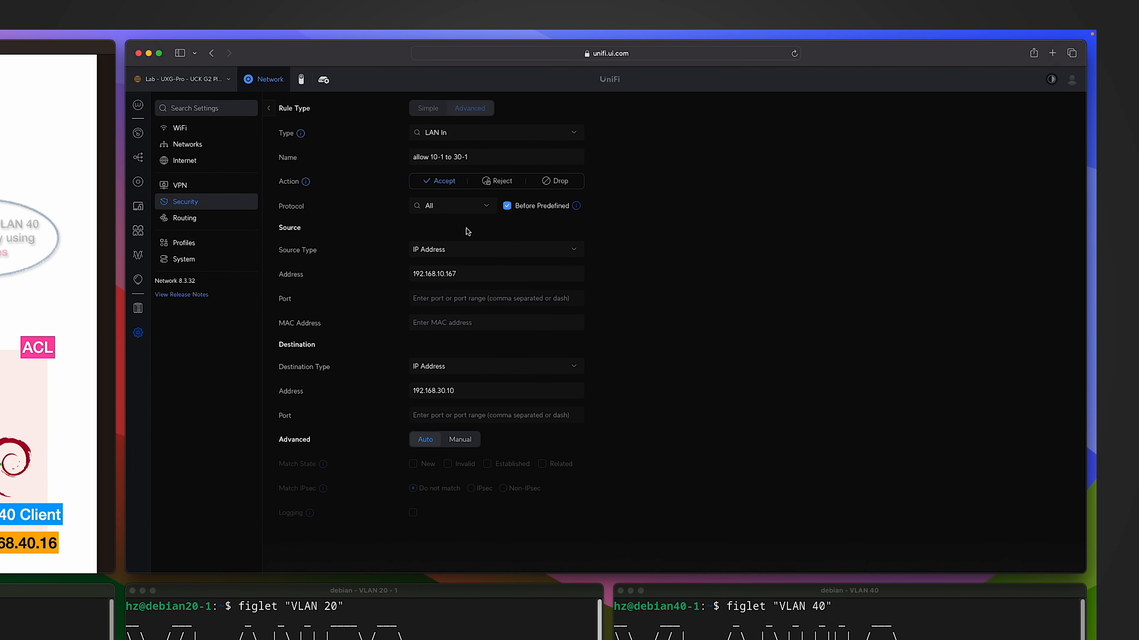
{"action": "mouse_move", "coordinate": [467, 288]}
{"action": "left_click", "coordinate": [268, 108]}
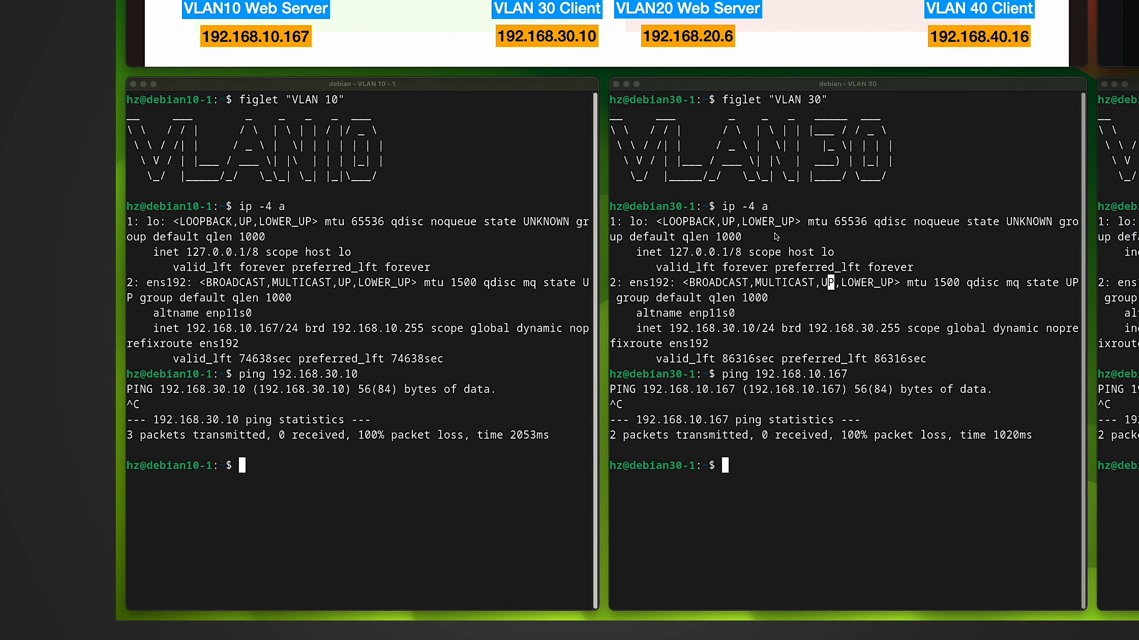
Load the VLAN 10 web server at 192.168.10.167 in the VLAN 30 client's Firefox
{"action": "left_click", "coordinate": [775, 235]}
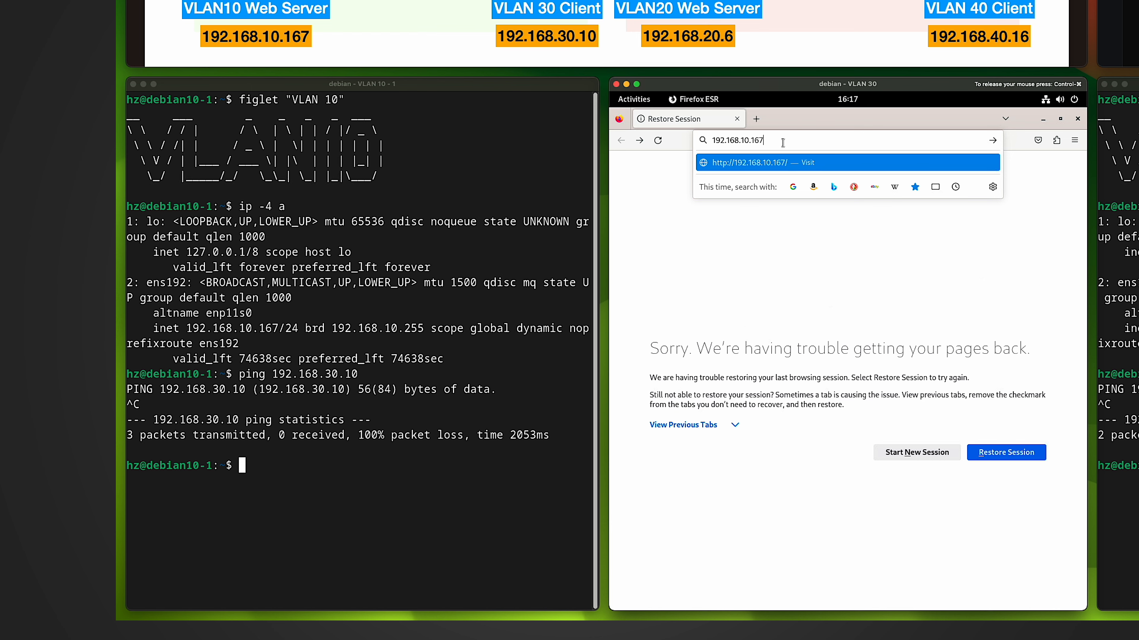
{"action": "key", "text": "Return"}
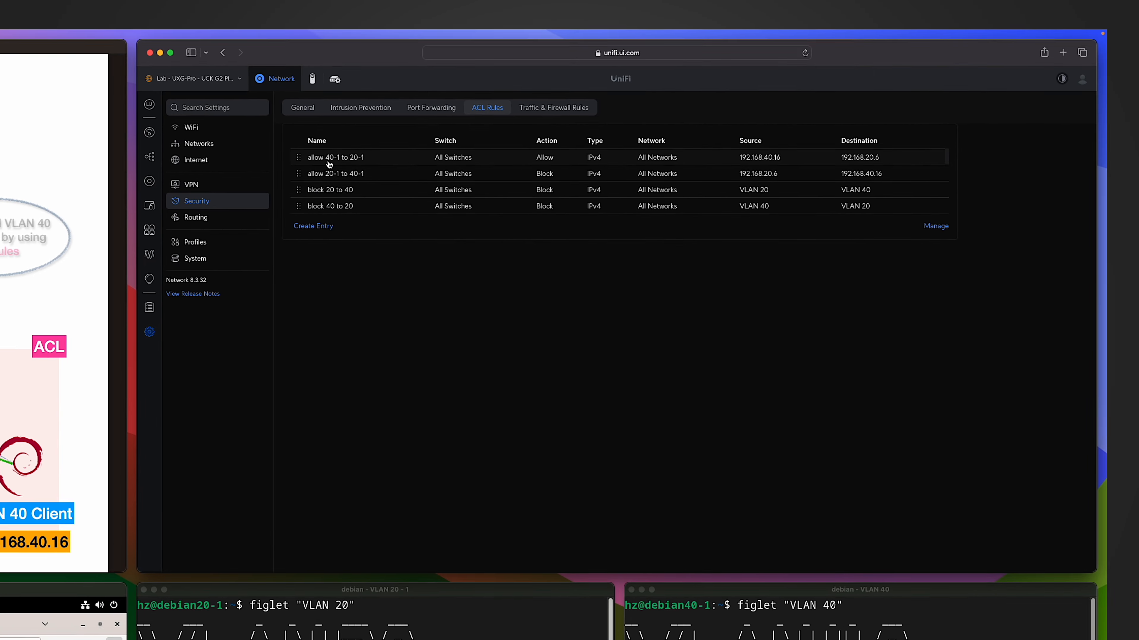
Review the ACL rules "allow 40-1 to 20-1" and "allow 20-1 to 40-1", and load 192.168.20.6 in the VLAN 40 client's Firefox
{"action": "left_click", "coordinate": [349, 159]}
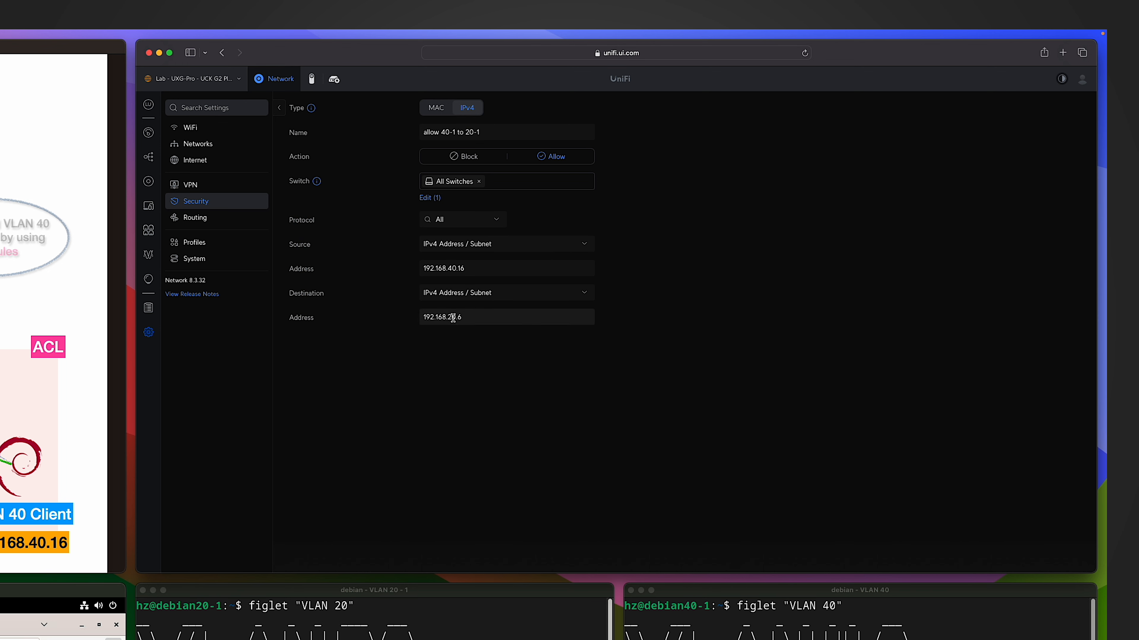
{"action": "left_click", "coordinate": [278, 108]}
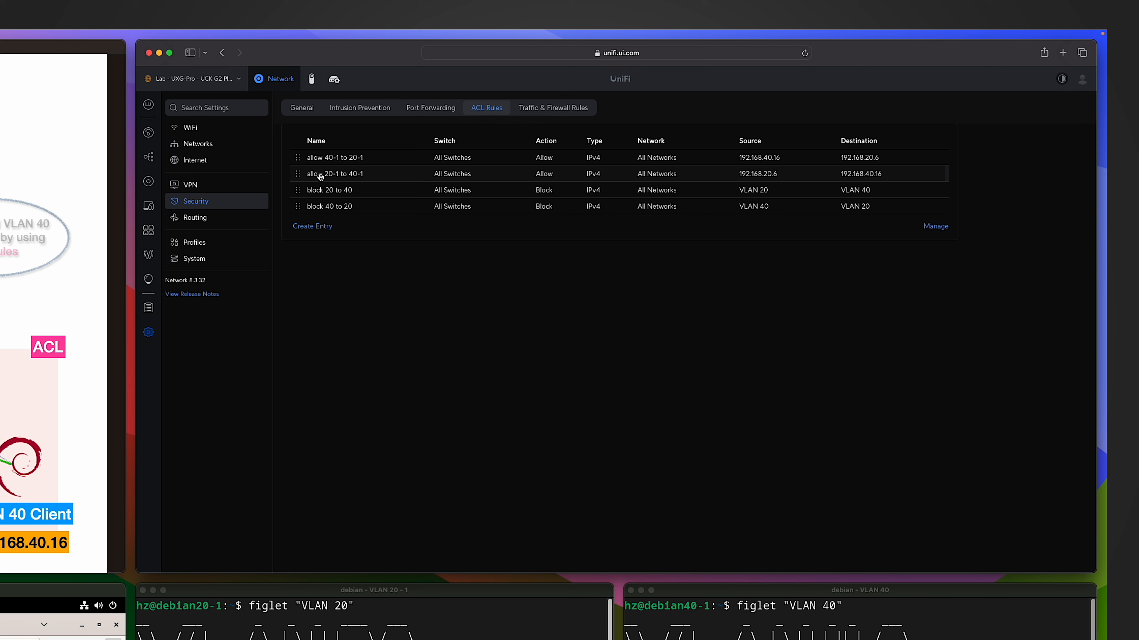
{"action": "left_click", "coordinate": [320, 175]}
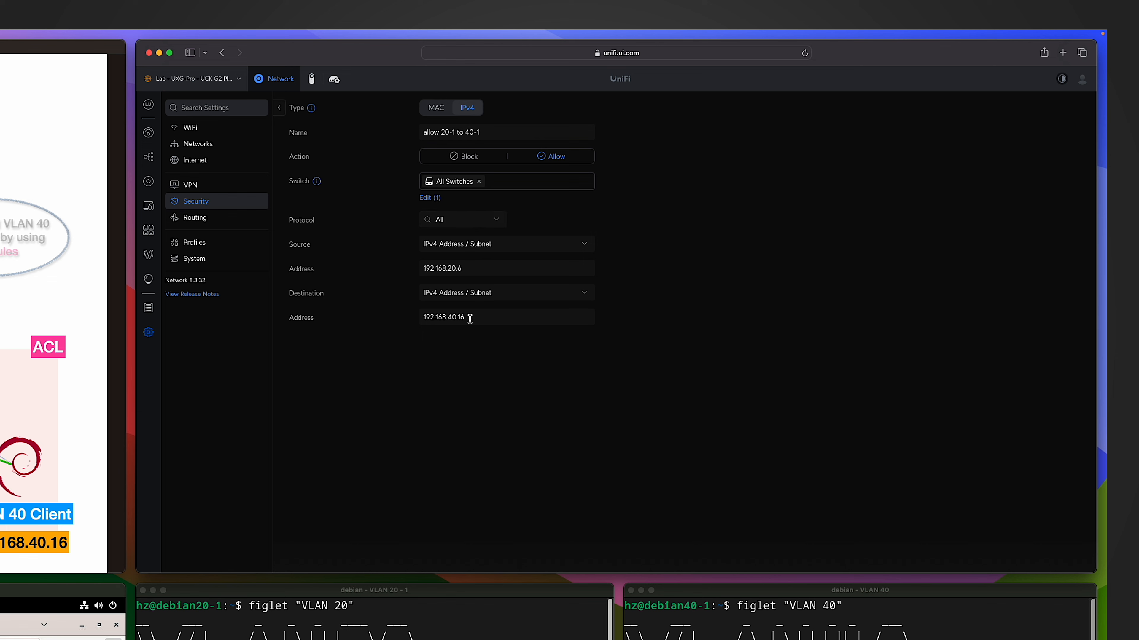
{"action": "left_click", "coordinate": [278, 107]}
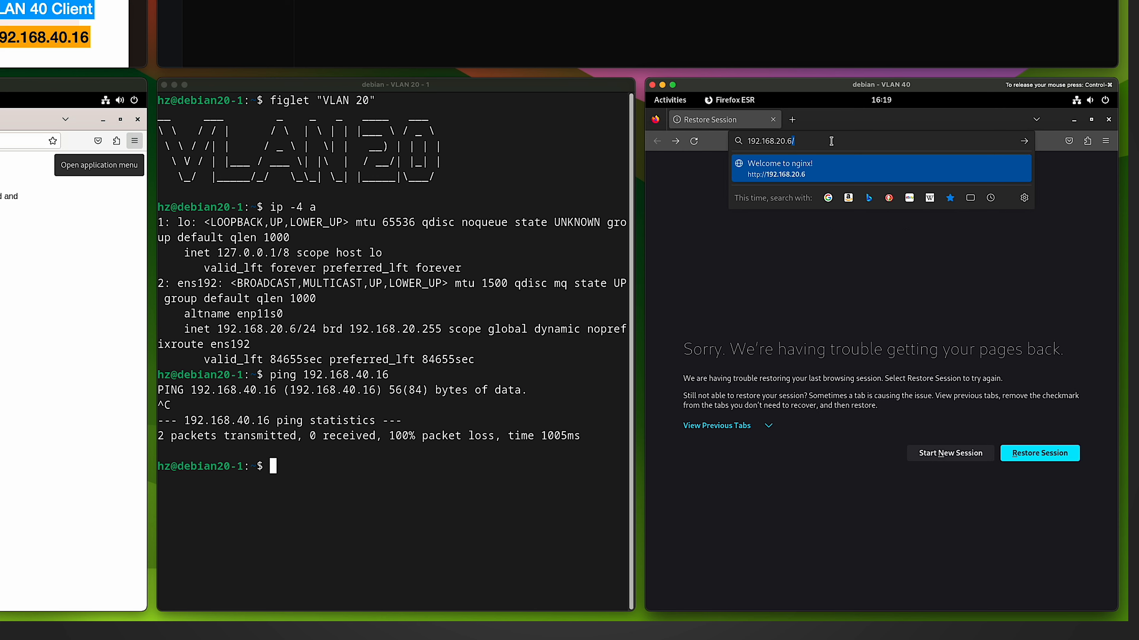
{"action": "key", "text": "Return"}
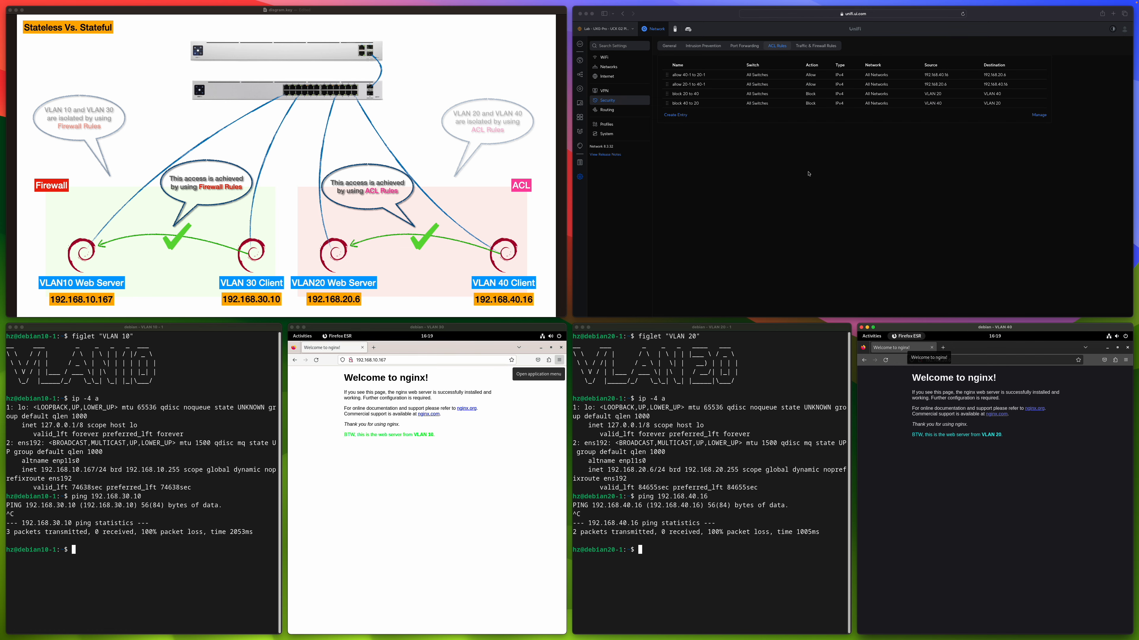
Open the LAN firewall rule "allow 10-1 to 30-1" from the traffic and firewall rules
{"action": "left_click", "coordinate": [815, 45]}
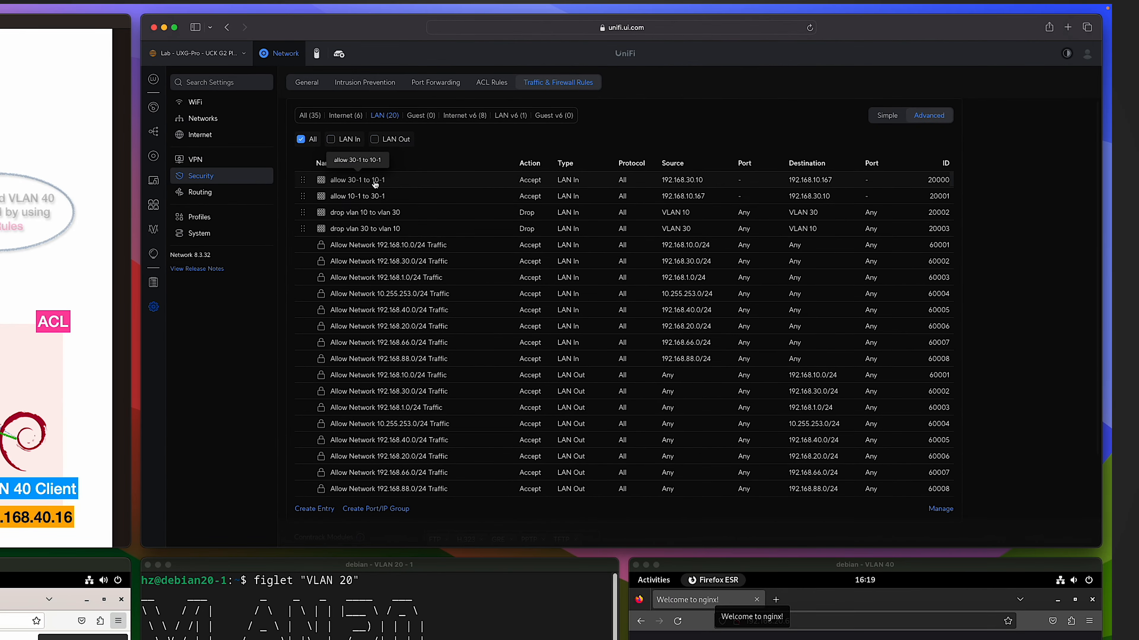
{"action": "left_click", "coordinate": [357, 201]}
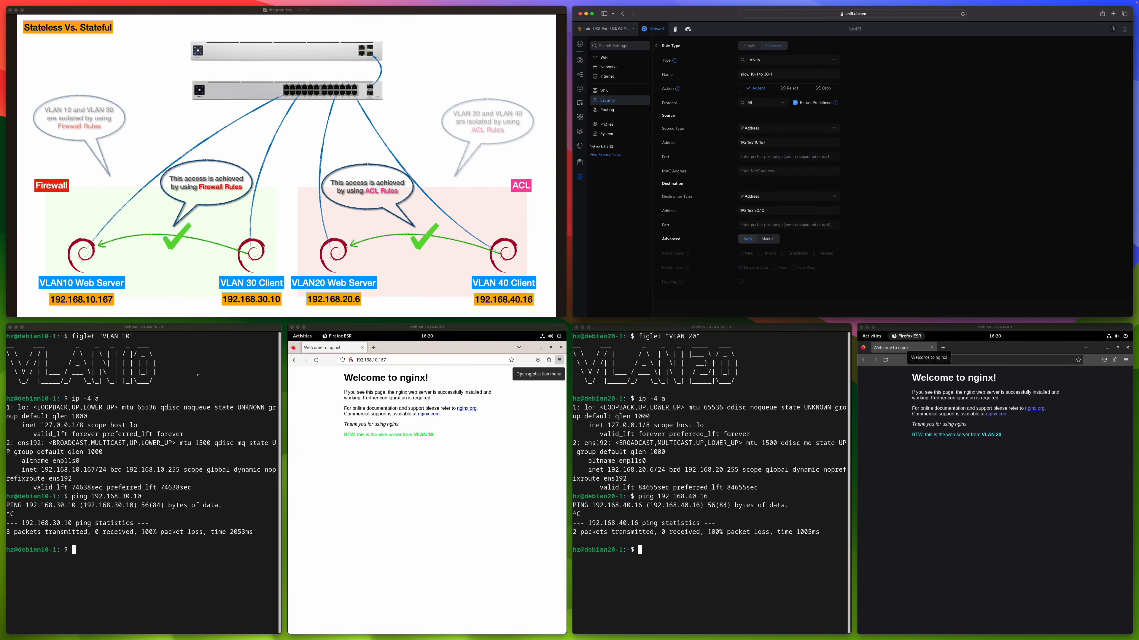
Ping the VLAN 30 client at 192.168.30.10 from the VLAN 10 web server's terminal, and stop the ping after several replies
{"action": "left_click", "coordinate": [198, 375]}
{"action": "key", "text": "Up"}
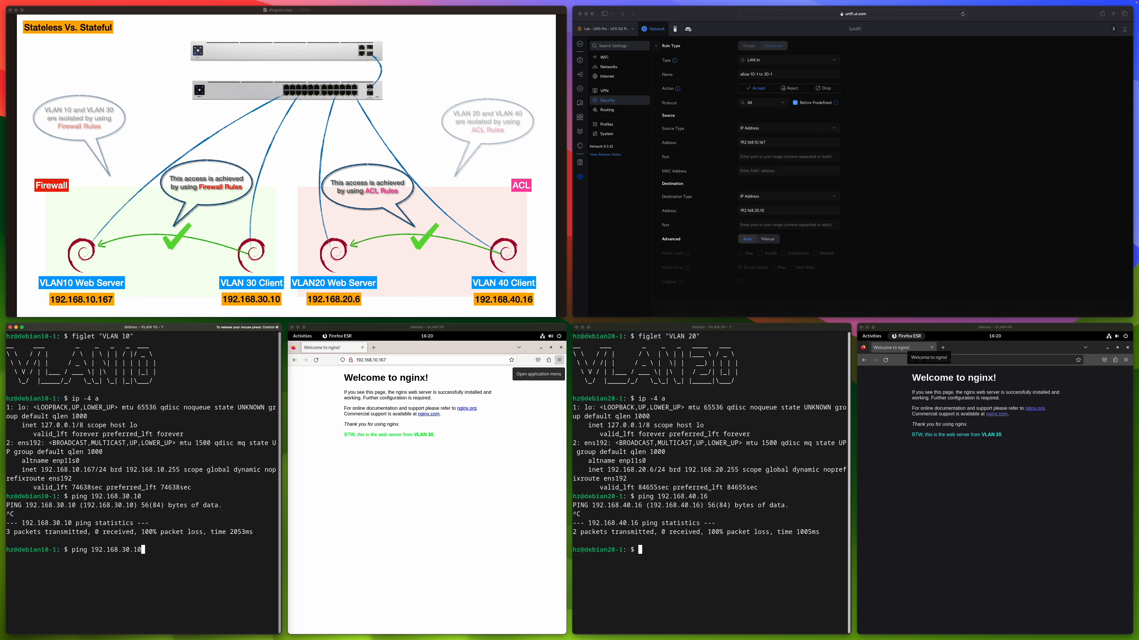
{"action": "key", "text": "Return"}
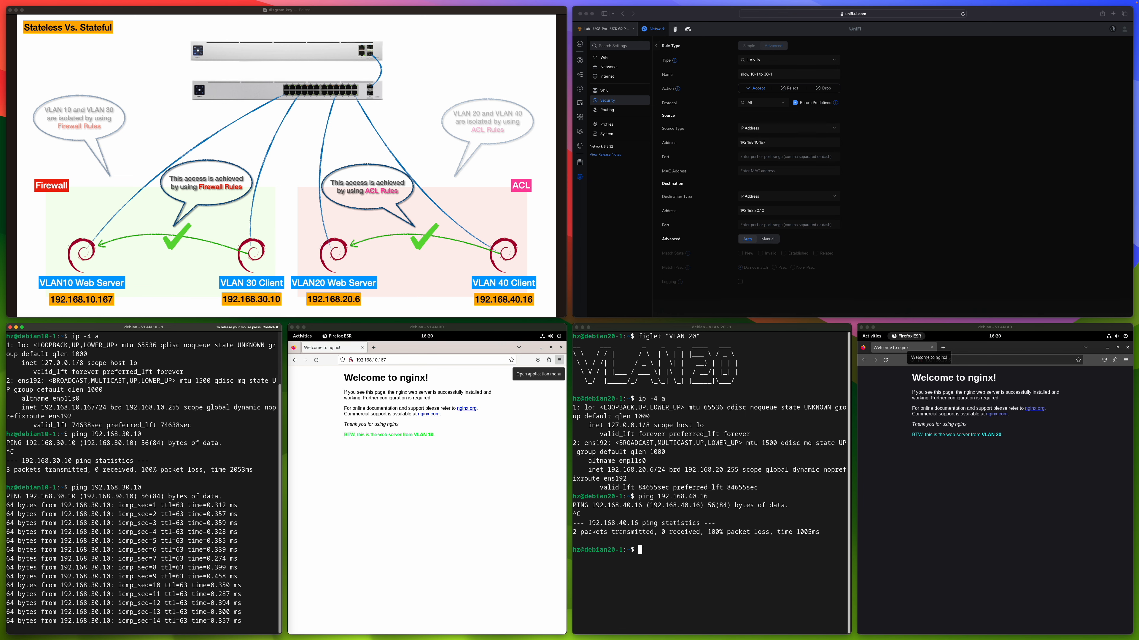
{"action": "key", "text": "ctrl+c"}
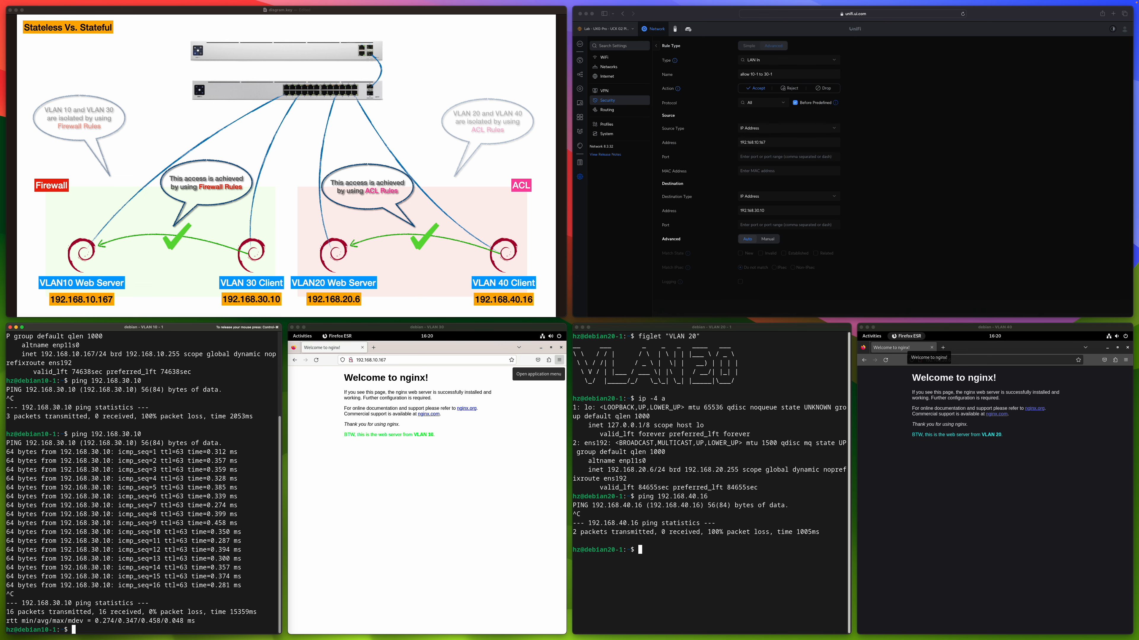
{"action": "key", "text": "ctrl+super"}
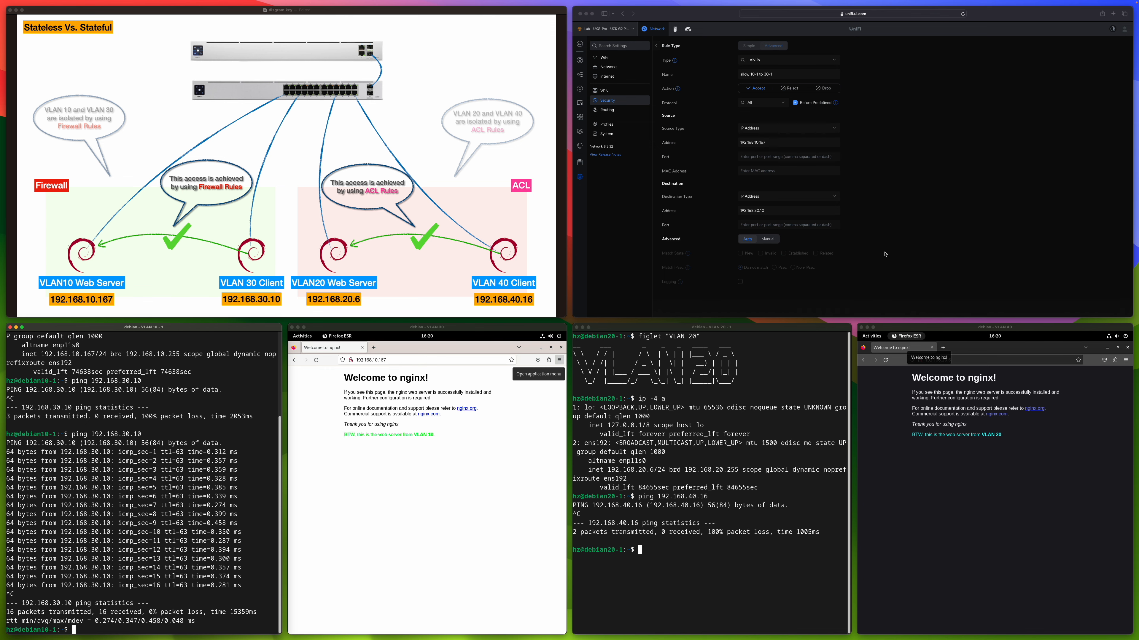
Switch the "allow 10-1 to 30-1" rule to manual advanced settings, match only Established and Related states, and apply the changes
{"action": "left_click", "coordinate": [773, 241]}
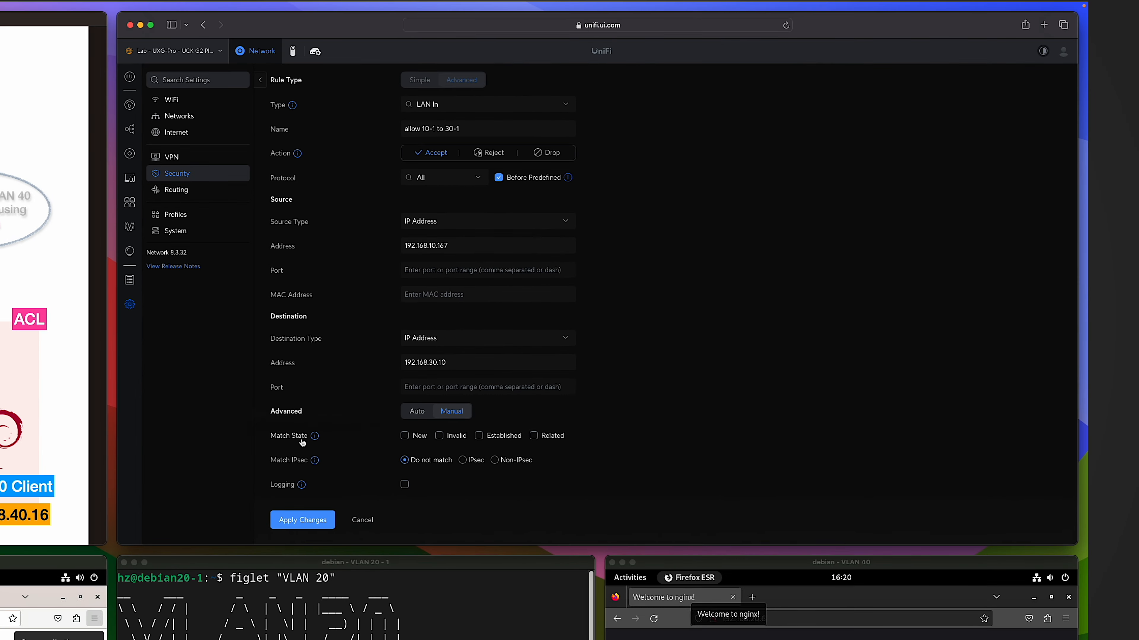
{"action": "left_click", "coordinate": [480, 439]}
{"action": "left_click", "coordinate": [539, 440]}
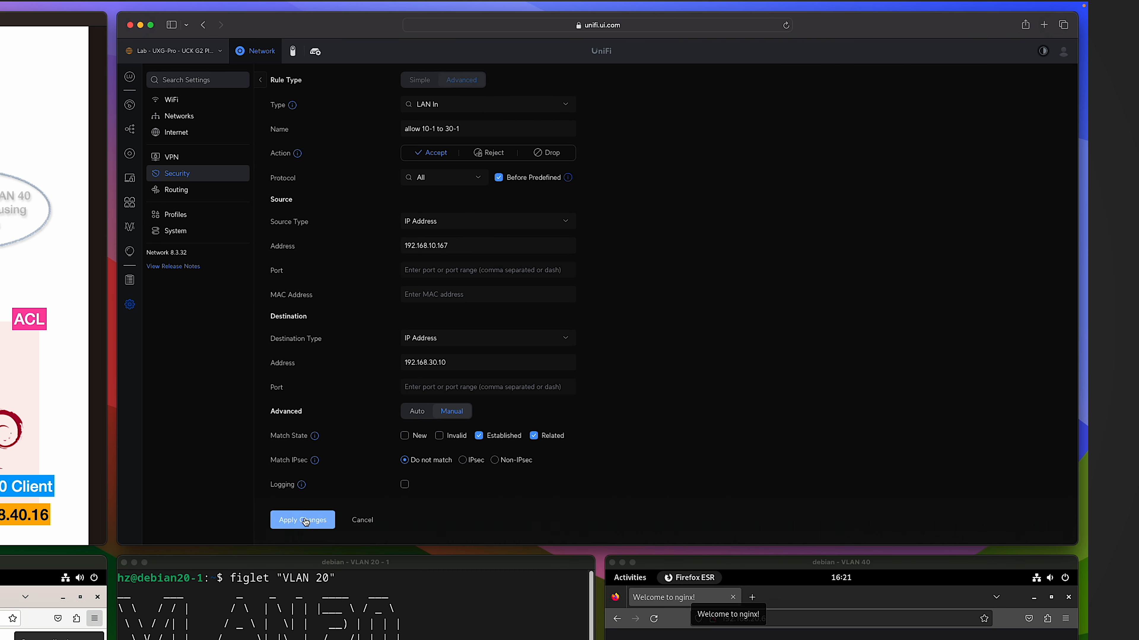
{"action": "left_click", "coordinate": [305, 521]}
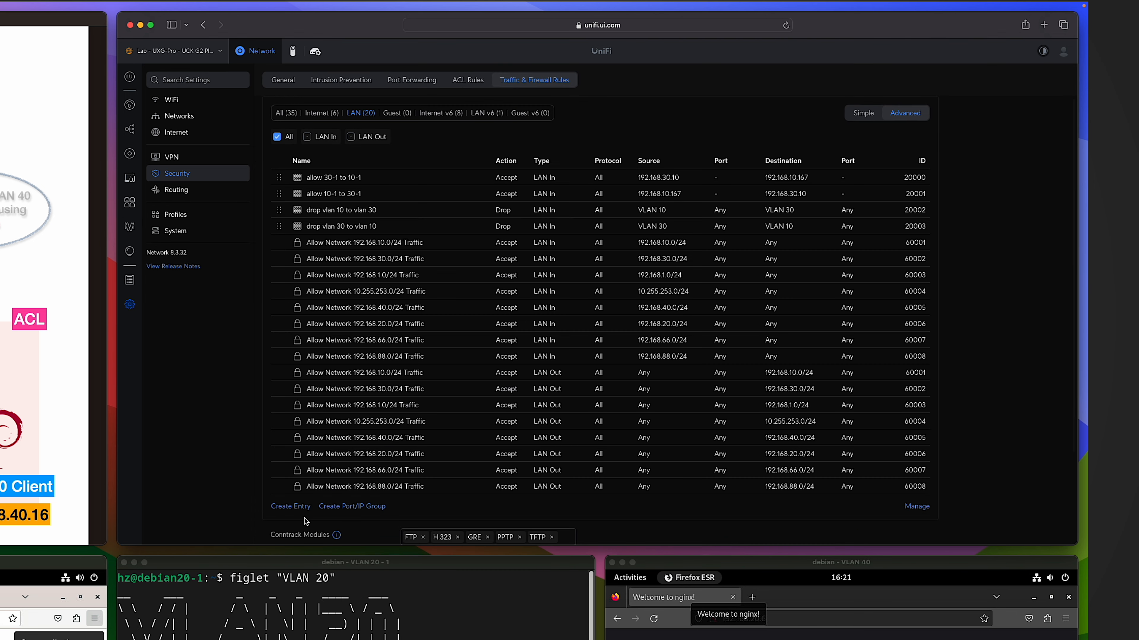
Set the "allow 30-1 to 10-1" rule to manually match New, Established and Related states, and apply the changes
{"action": "left_click", "coordinate": [350, 180]}
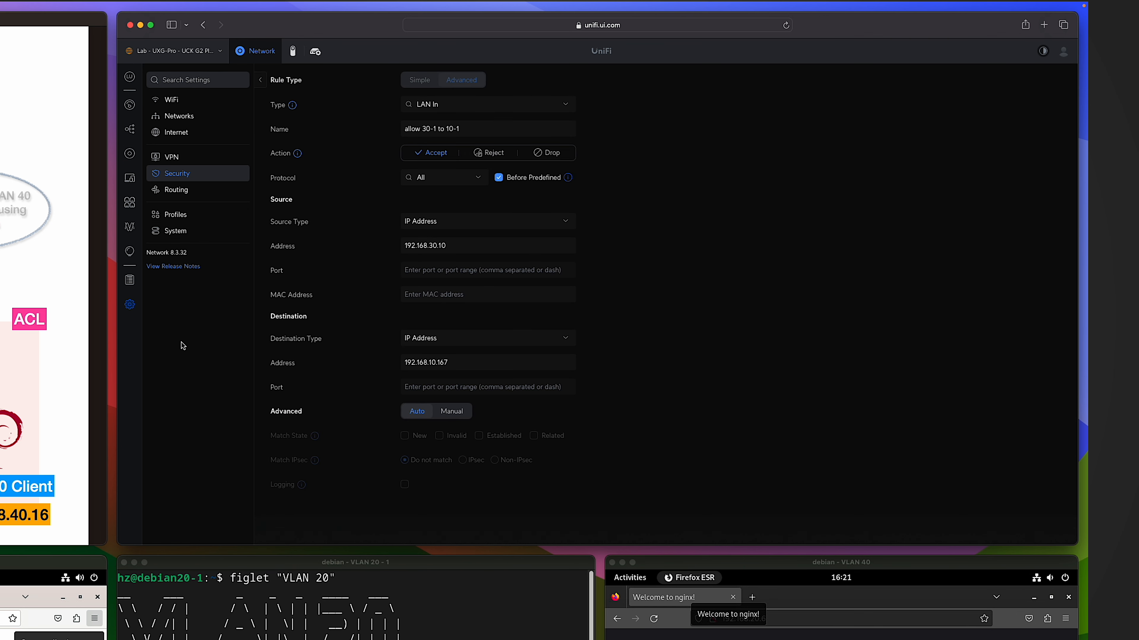
{"action": "left_click", "coordinate": [449, 411]}
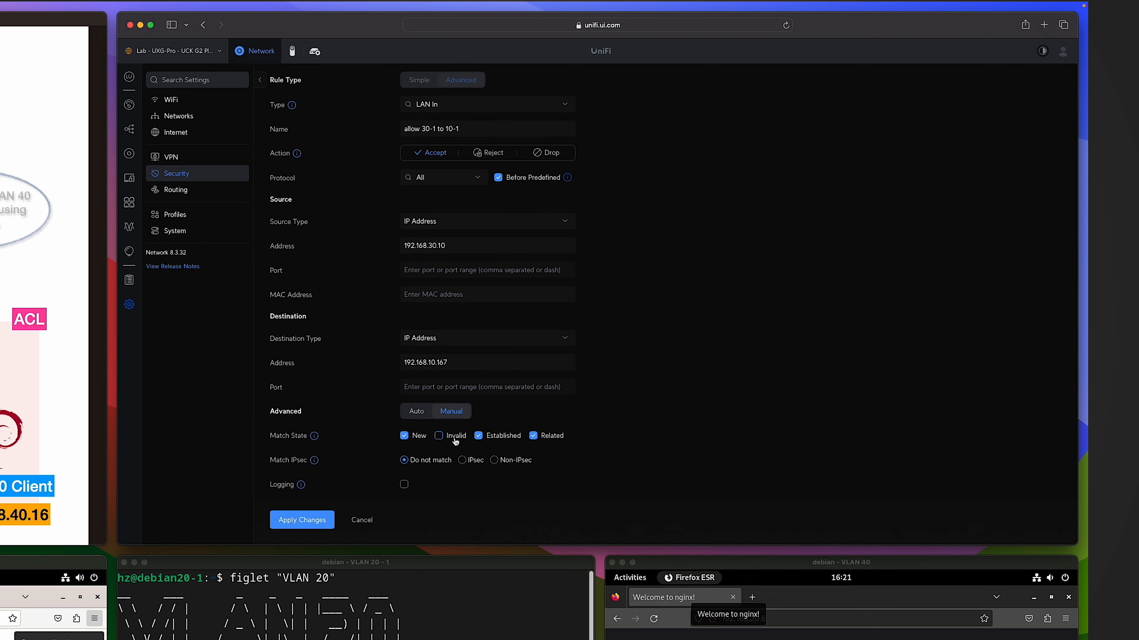
{"action": "left_click", "coordinate": [314, 524]}
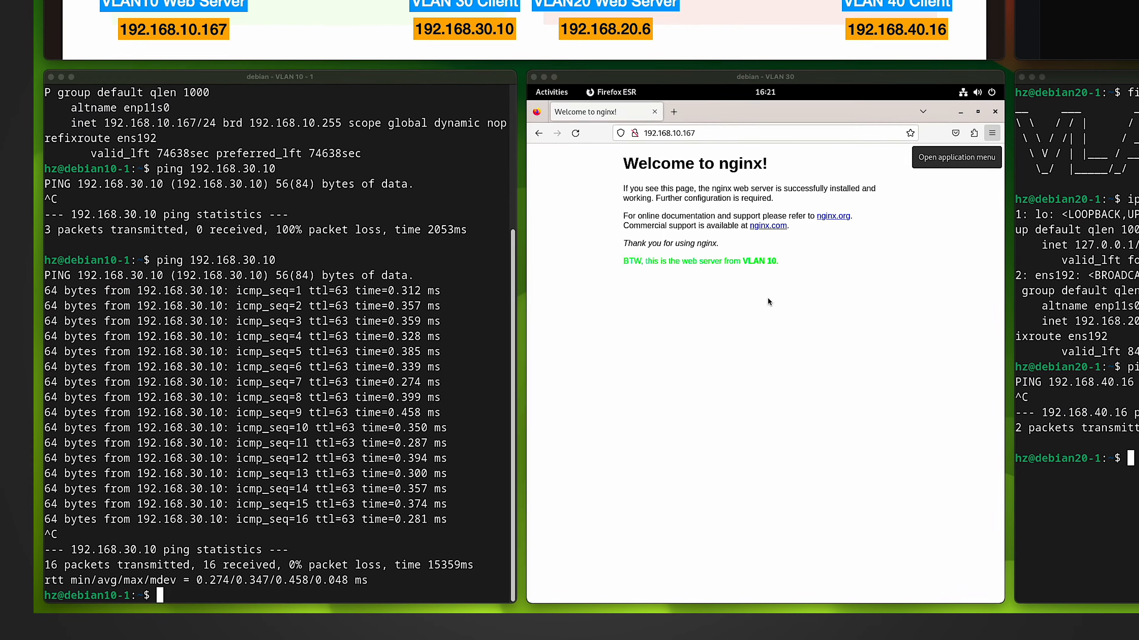
Reload the 192.168.10.167 web page in the VLAN 30 client's Firefox and release the mouse from the virtual machine
{"action": "left_click", "coordinate": [713, 132]}
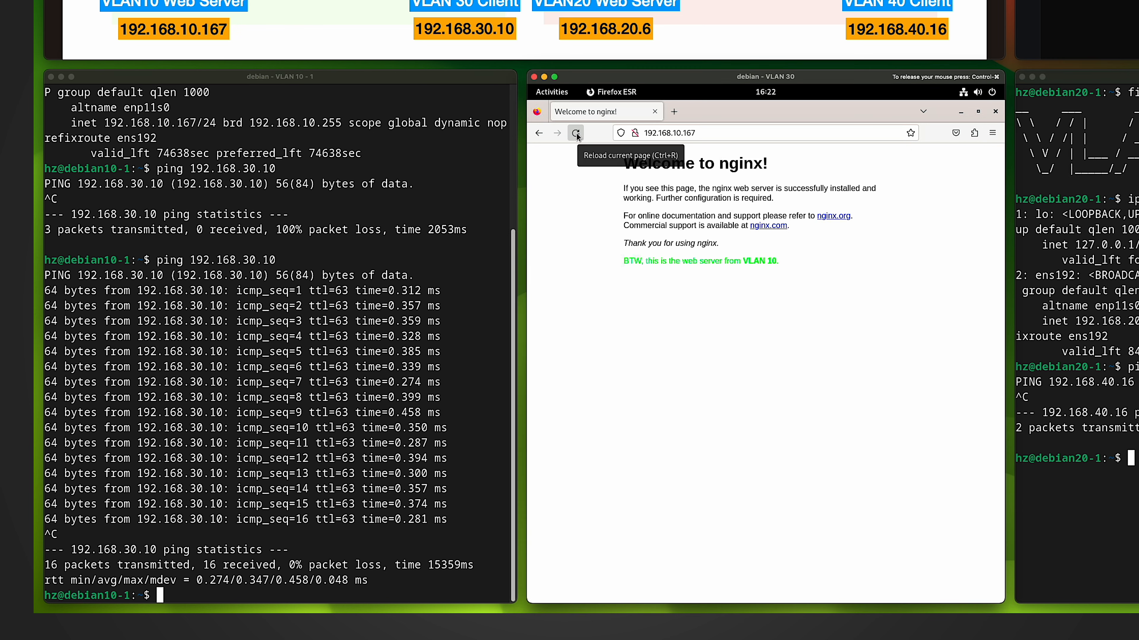
{"action": "left_click", "coordinate": [576, 133]}
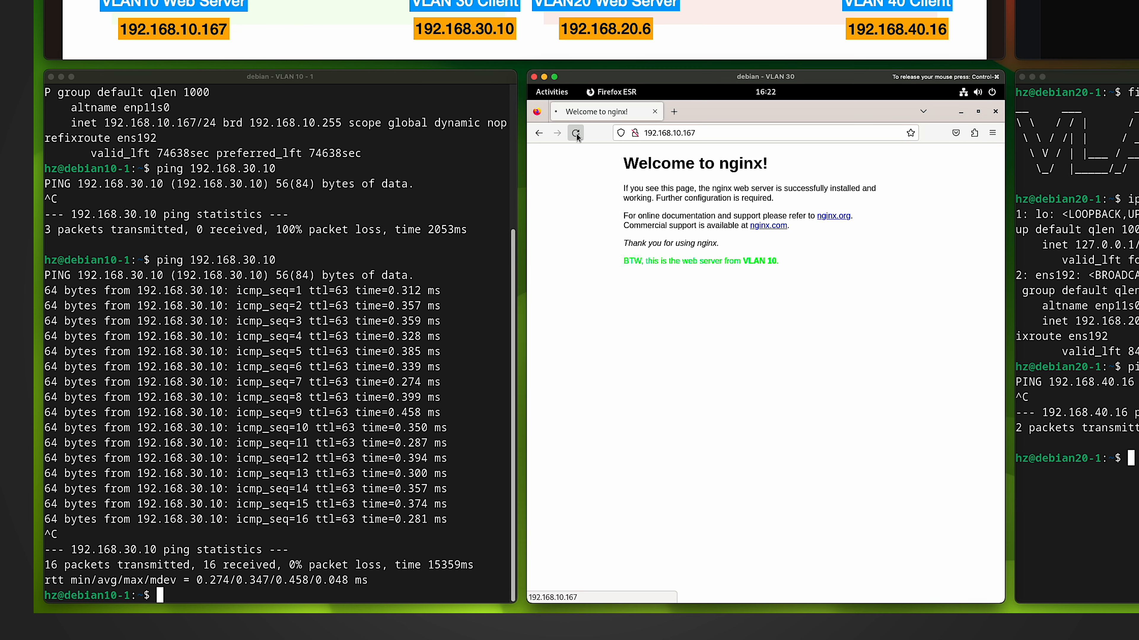
{"action": "key", "text": "ctrl+super"}
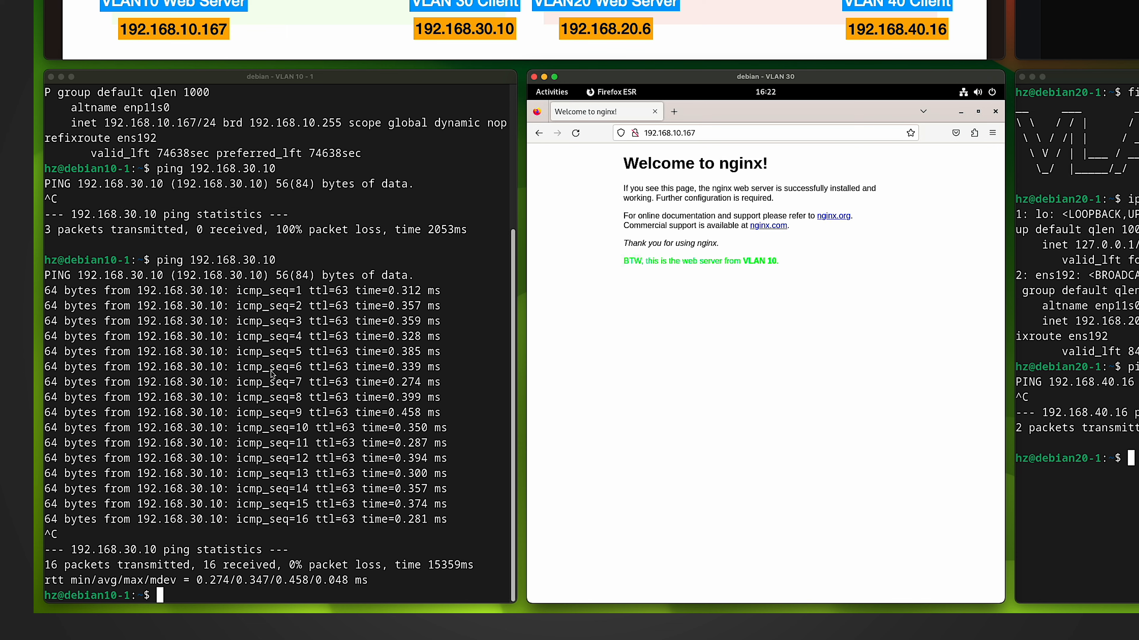
Repeat the ping to 192.168.30.10 from the VLAN 10 web server's terminal, and stop it after a few packets
{"action": "left_click", "coordinate": [241, 370]}
{"action": "key", "text": "Up"}
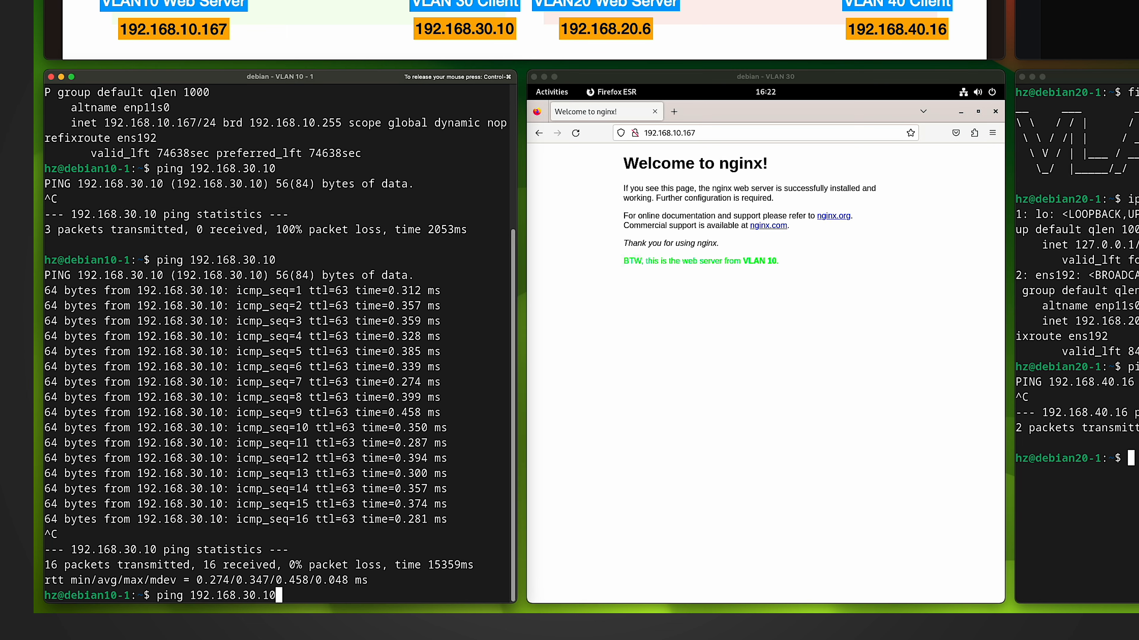
{"action": "key", "text": "Return"}
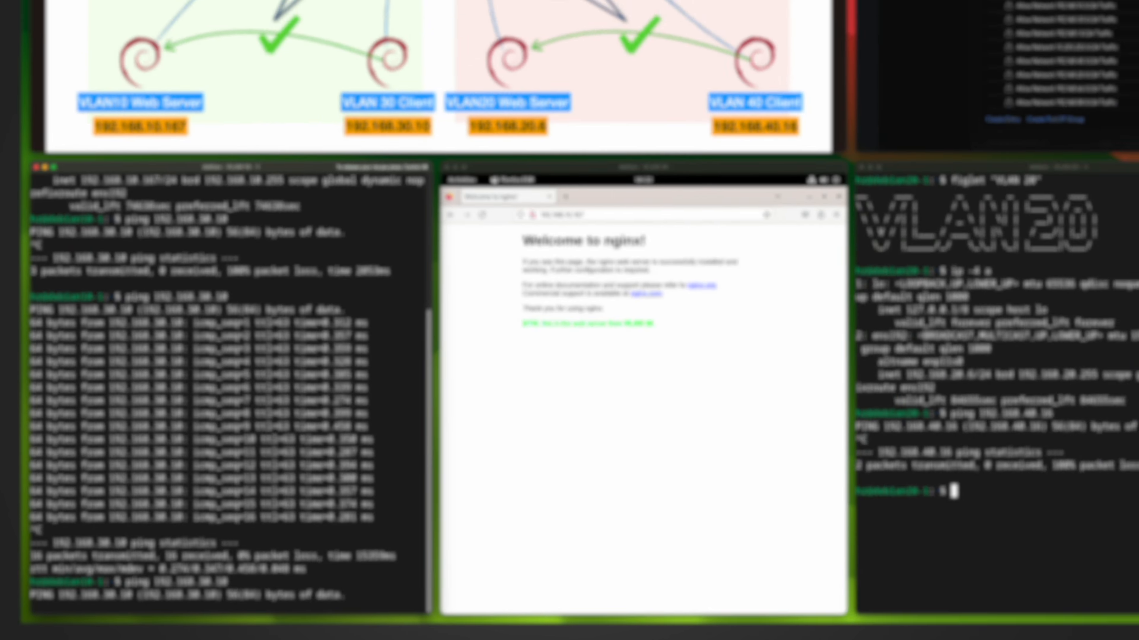
{"action": "key", "text": "ctrl+c"}
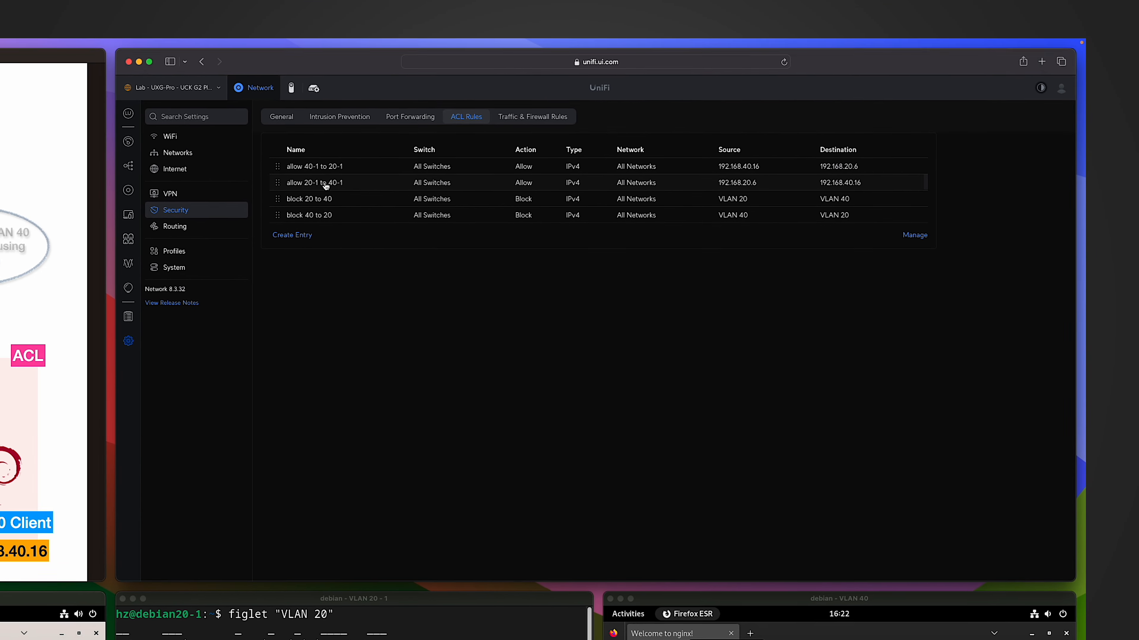
Inspect the ACL rule "allow 20-1 to 40-1", and briefly ping 192.168.40.16 from the VLAN 20 web server's terminal
{"action": "left_click", "coordinate": [323, 183]}
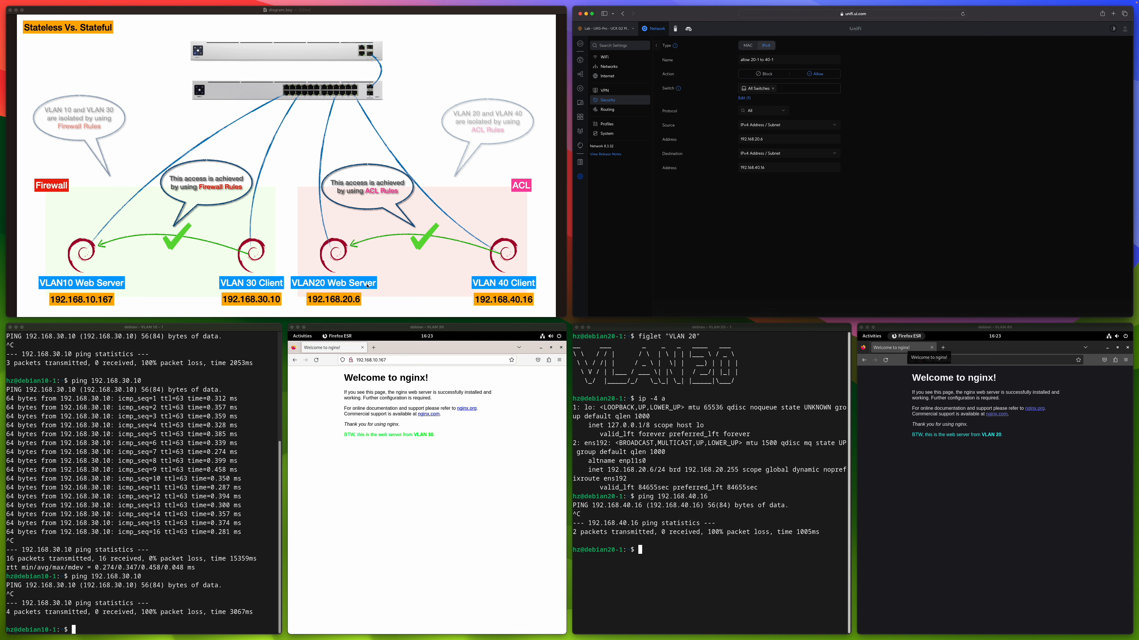
{"action": "left_click", "coordinate": [722, 433]}
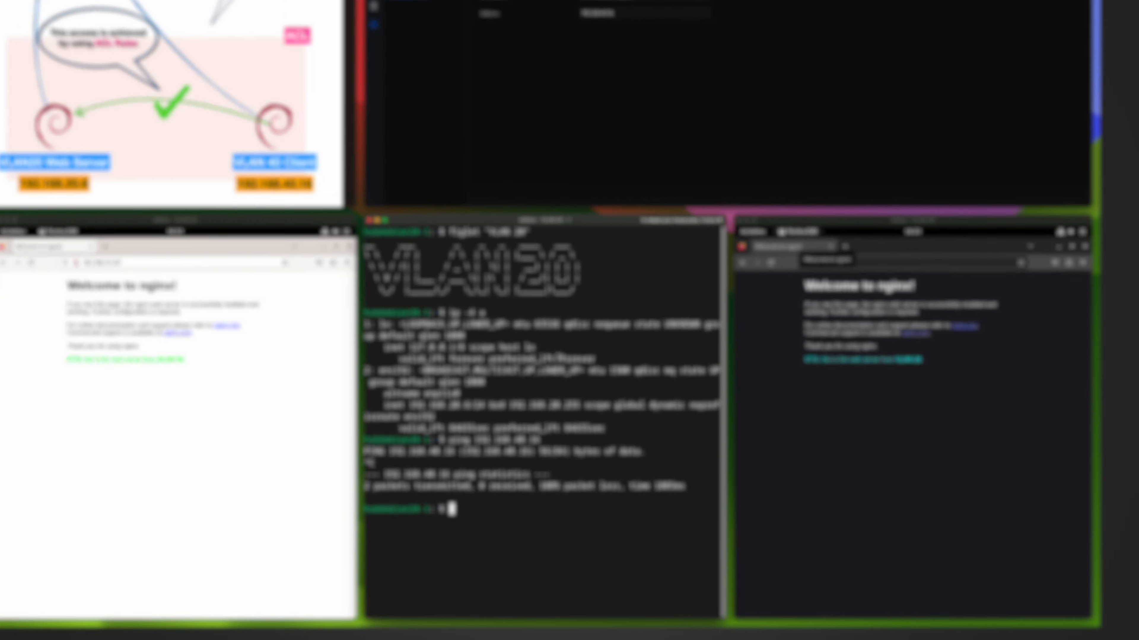
{"action": "key", "text": "Up"}
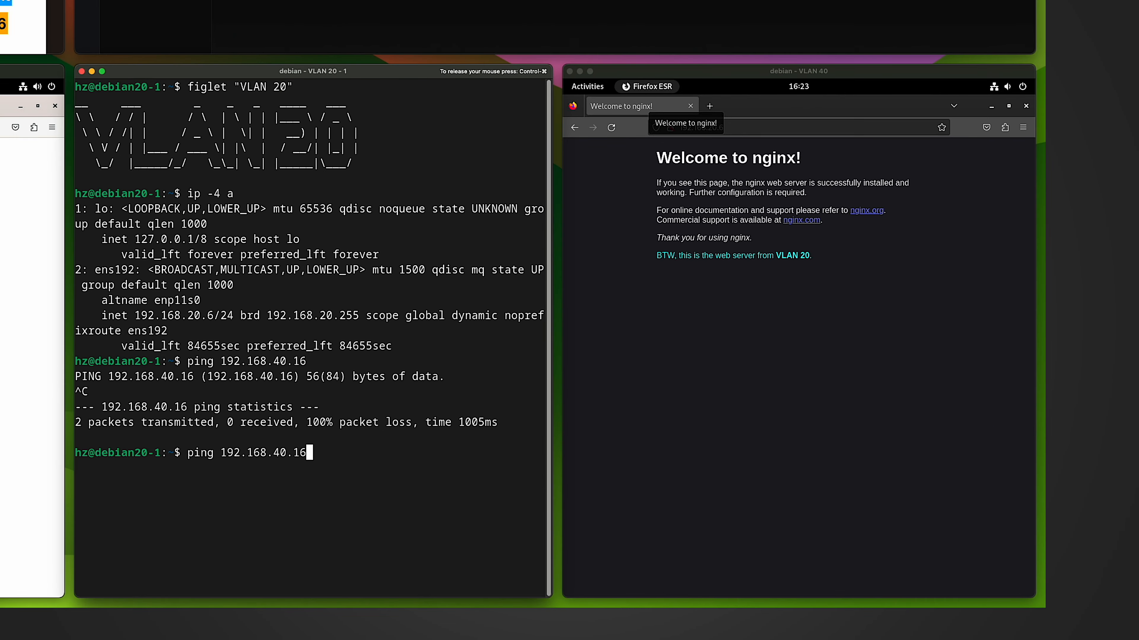
{"action": "key", "text": "Return"}
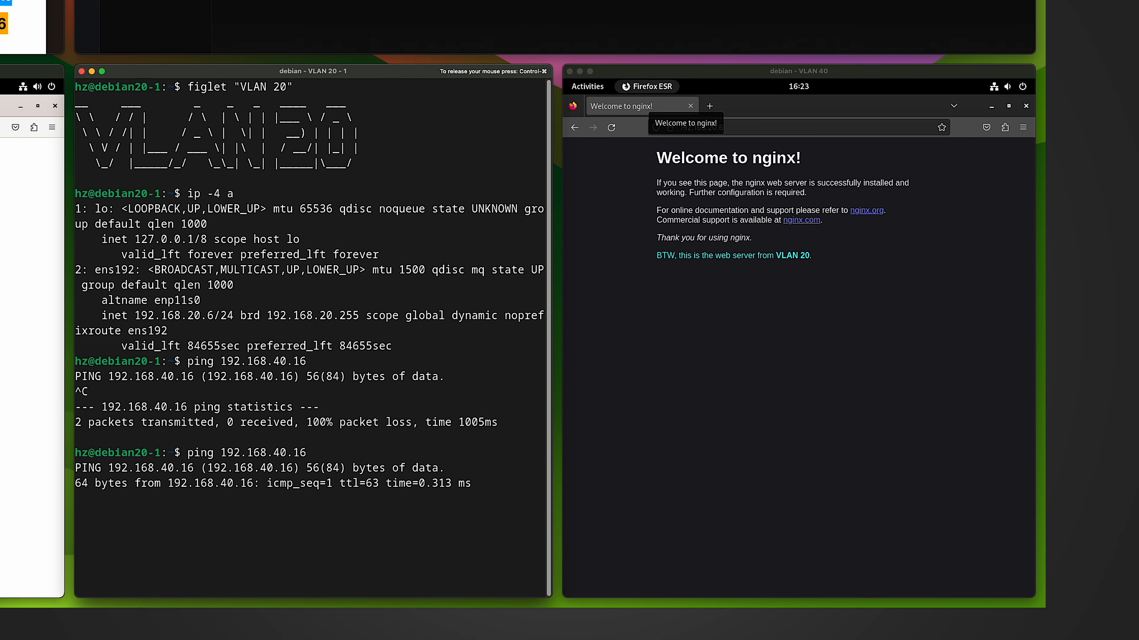
{"action": "key", "text": "ctrl+c"}
{"action": "key", "text": "ctrl+super"}
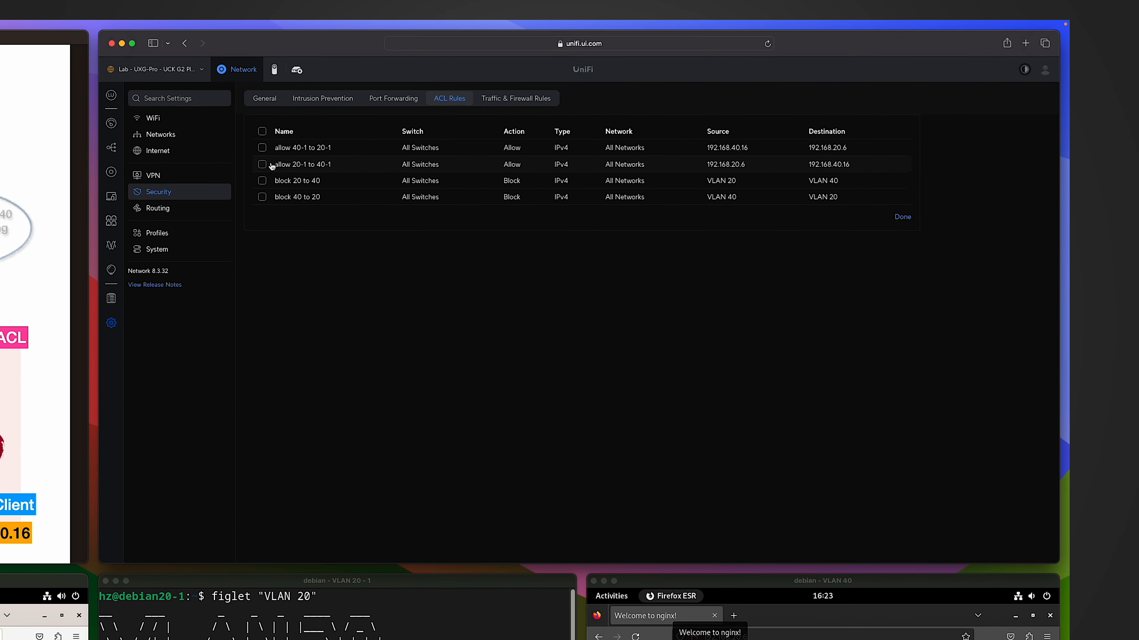
Remove the "allow 20-1 to 40-1" rule from the ACL rules
{"action": "left_click", "coordinate": [497, 118]}
{"action": "left_click", "coordinate": [275, 218]}
{"action": "left_click", "coordinate": [653, 336]}
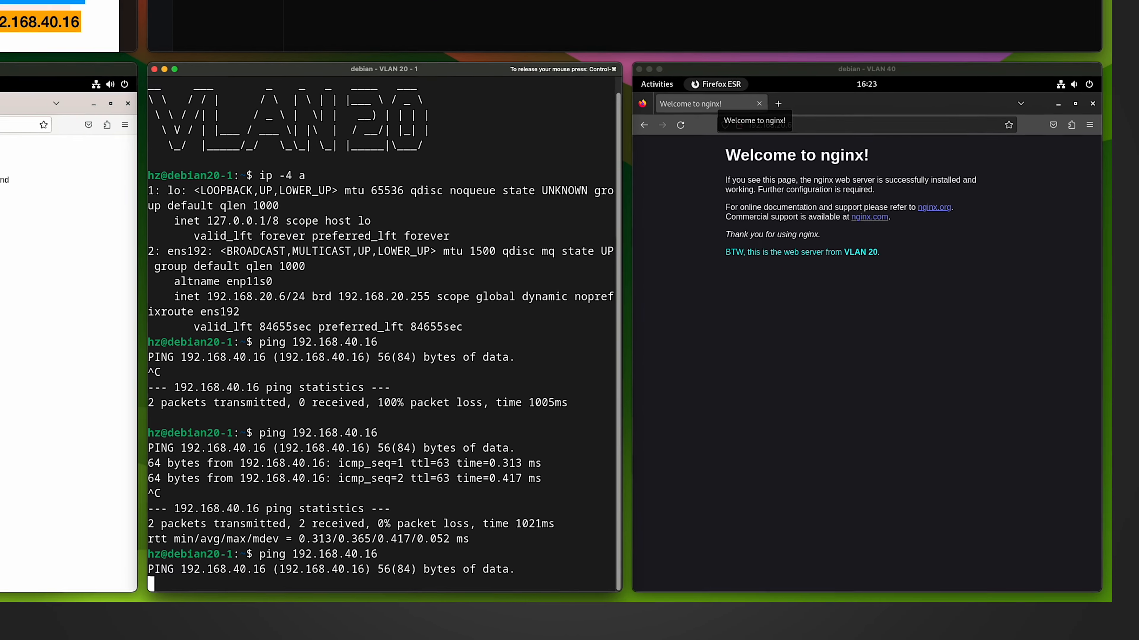
Ping 192.168.40.16 again from the VLAN 20 web server, and reload 192.168.20.6 in the VLAN 40 client's Firefox
{"action": "key", "text": "Return"}
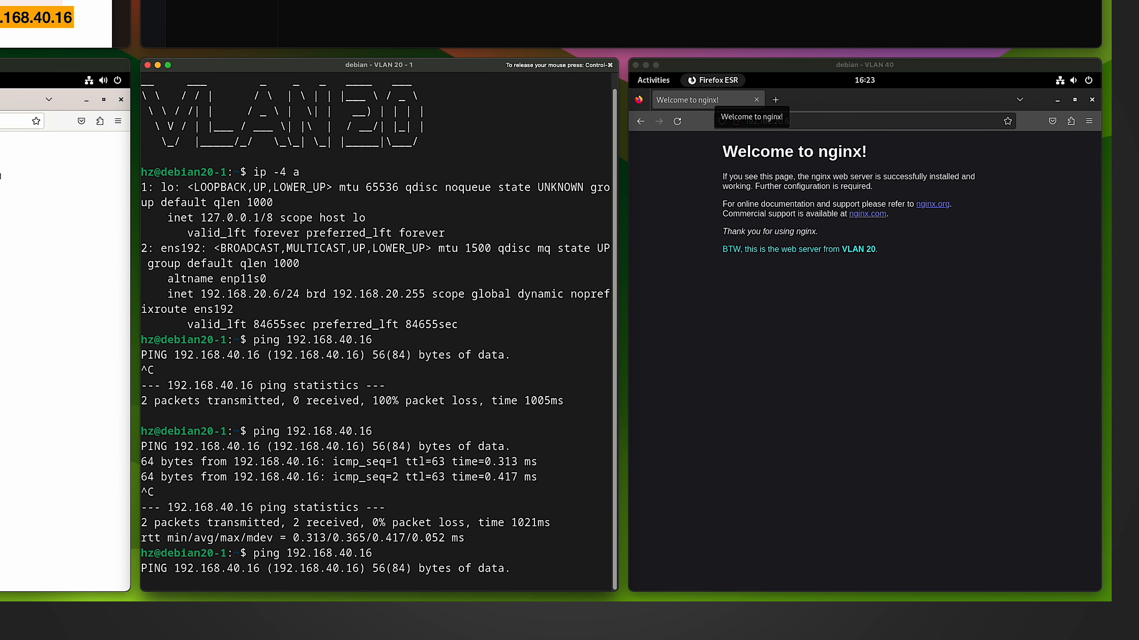
{"action": "key", "text": "ctrl+c"}
{"action": "left_click", "coordinate": [775, 340]}
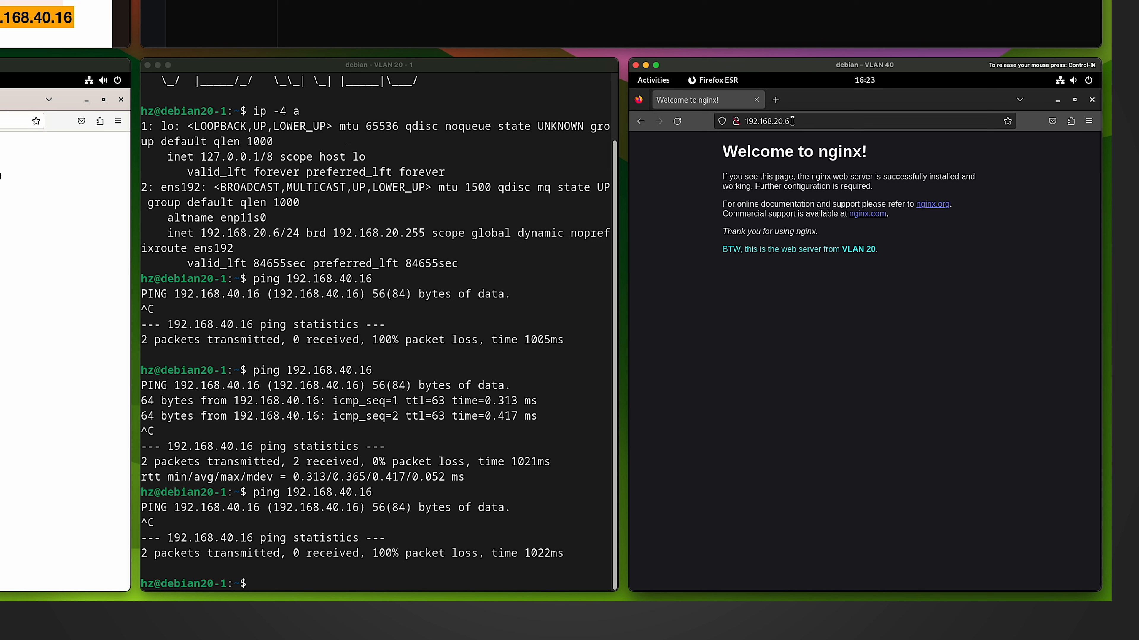
{"action": "left_click", "coordinate": [677, 121]}
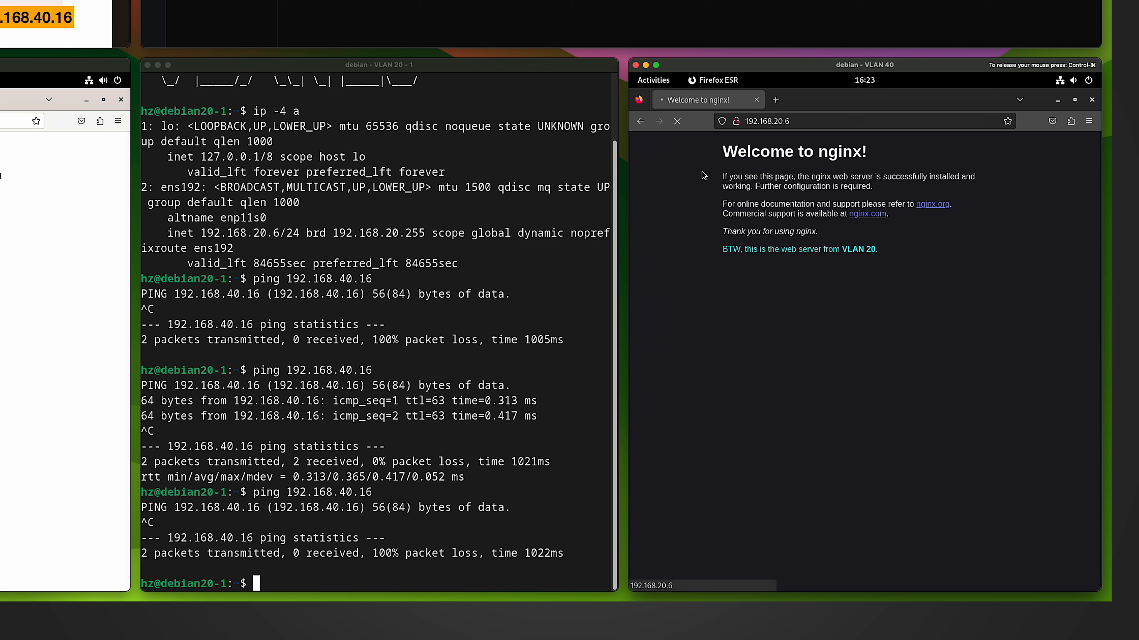